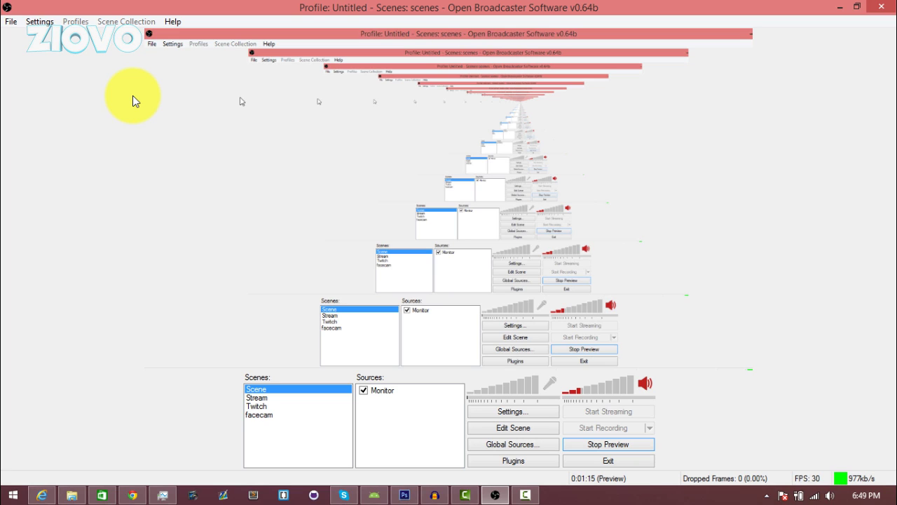
- Open the OBS Settings window on the Encoding page
left_click(42, 21)
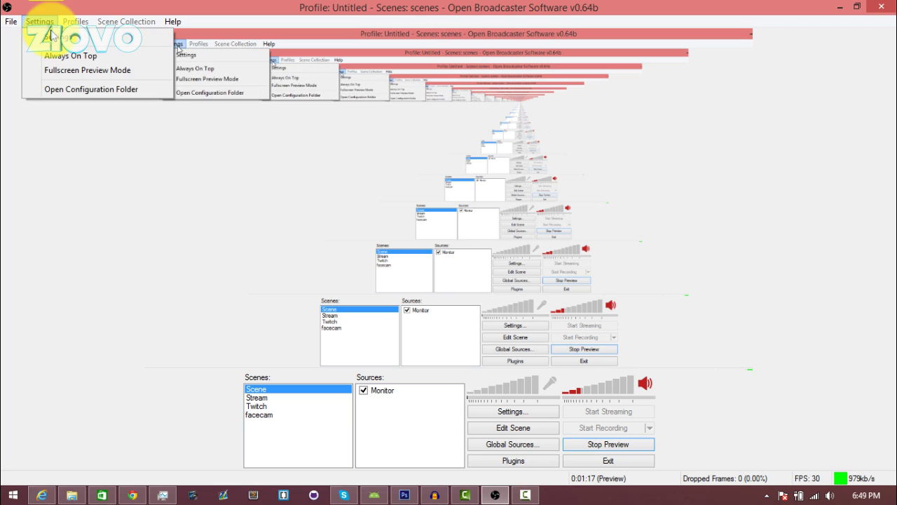
left_click(52, 35)
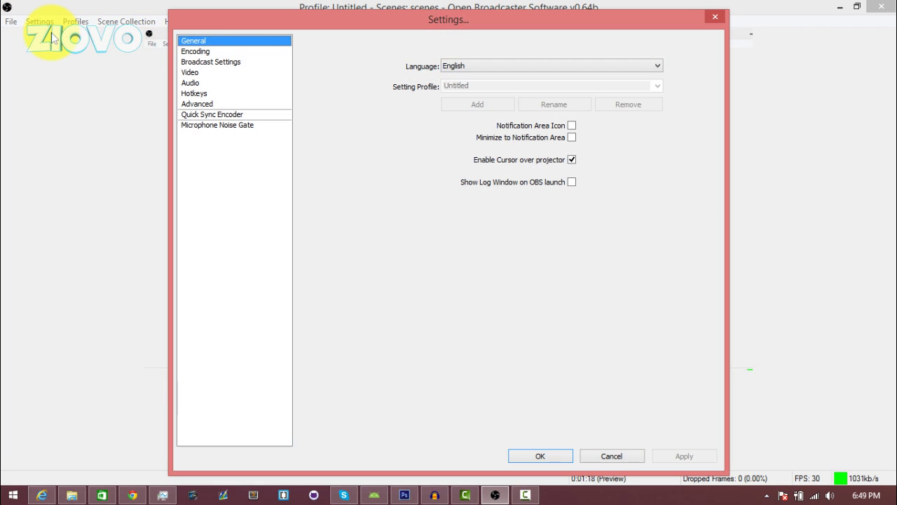
left_click(219, 51)
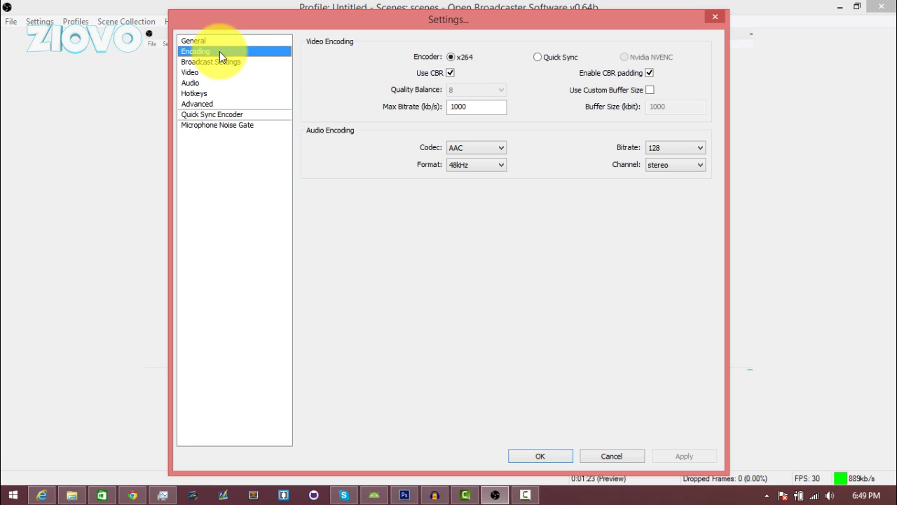
- Turn off CBR, set Quality Balance to 10 and Max Bitrate to 3000, keeping audio at 128
left_click(448, 74)
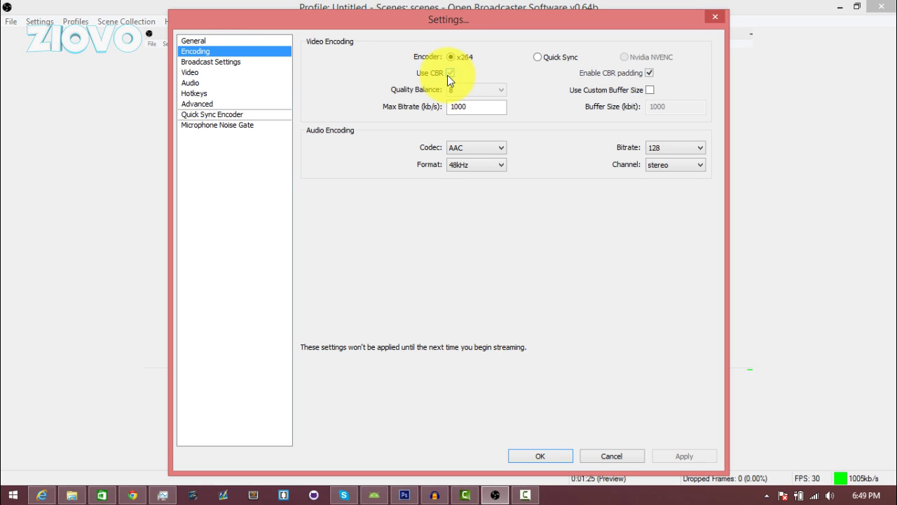
left_click(457, 84)
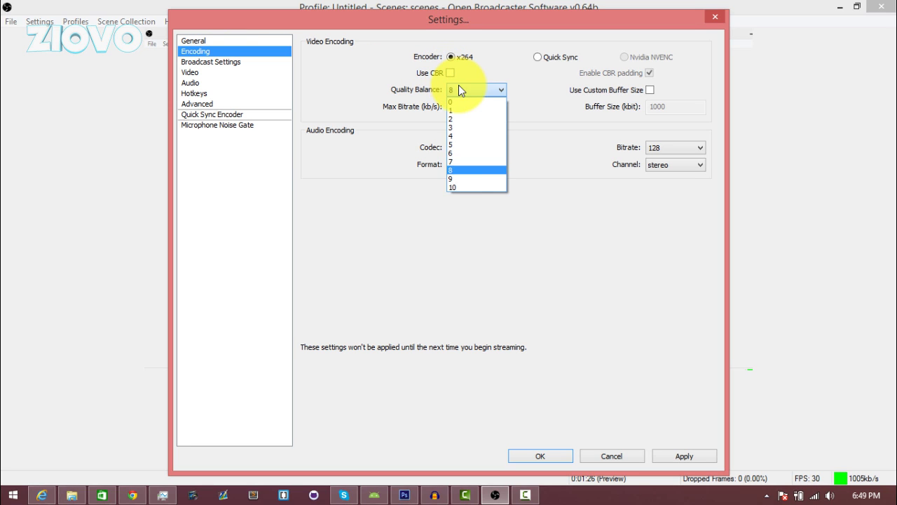
left_click(469, 187)
key("Tab")
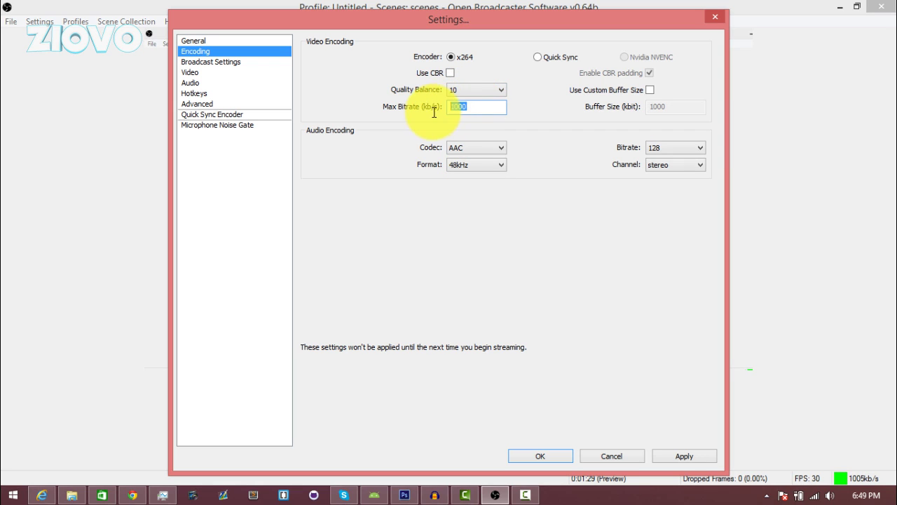
left_click(455, 107)
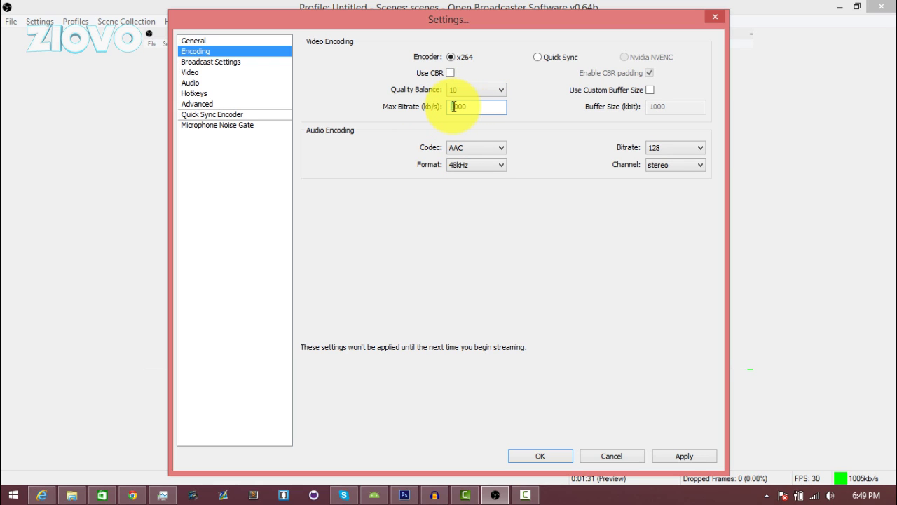
key("BackSpace")
type("3")
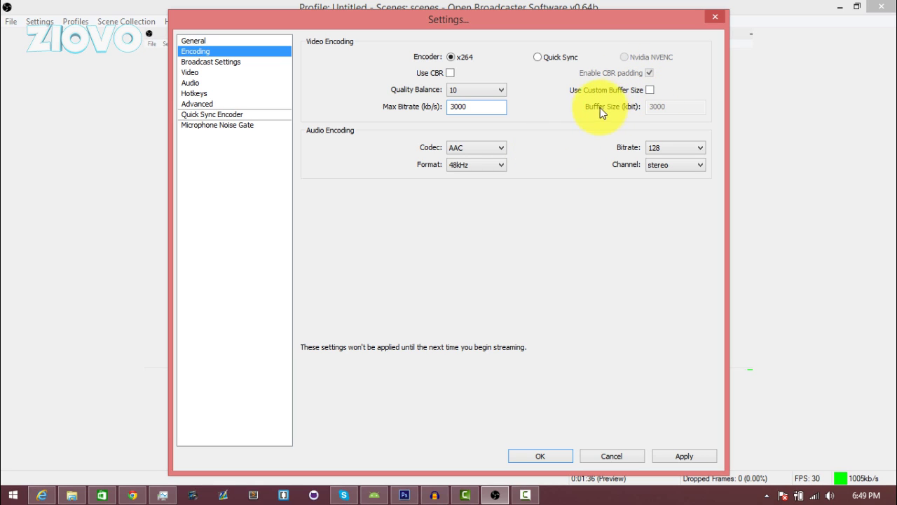
left_click(659, 148)
left_click(668, 202)
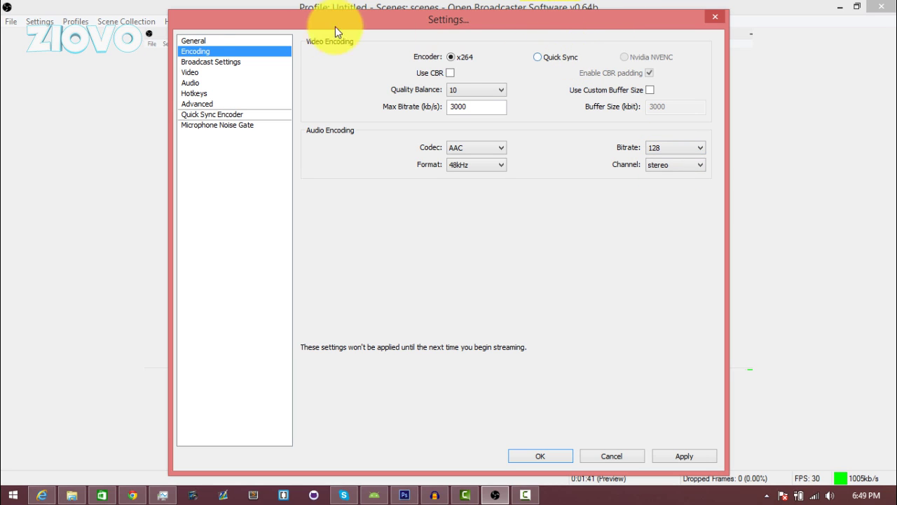
- Apply the encoding changes and review the output file path in Broadcast Settings
left_click(249, 62)
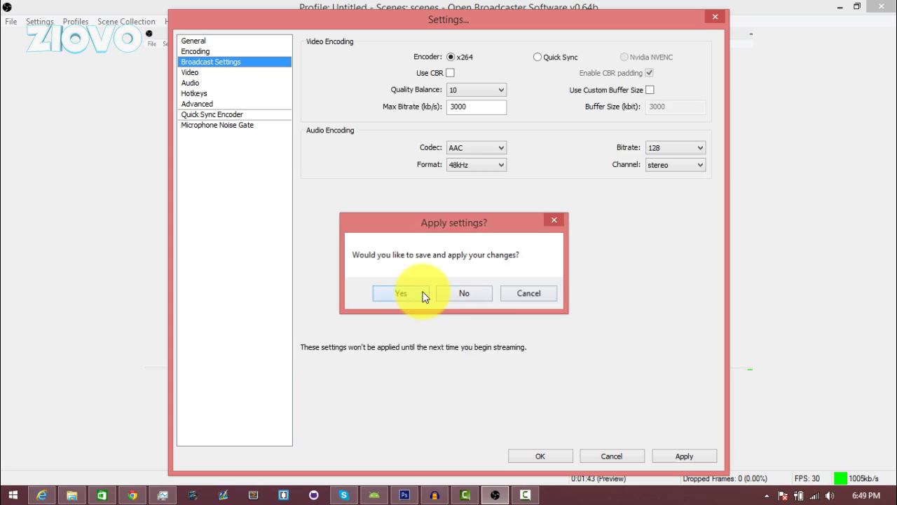
left_click(401, 293)
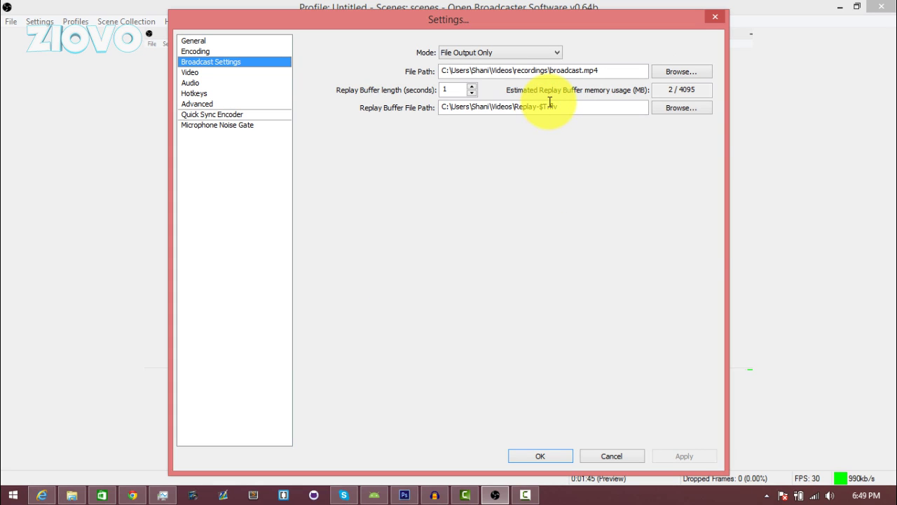
mouse_move(544, 106)
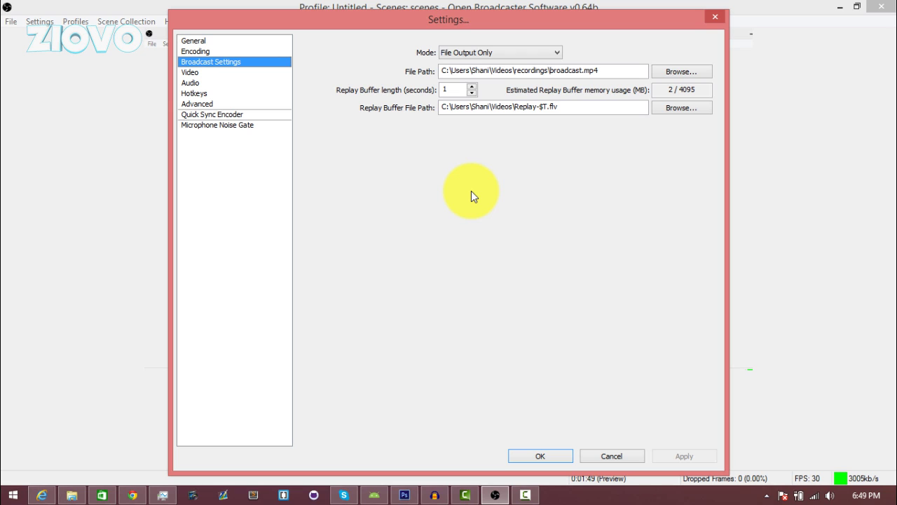
mouse_move(442, 73)
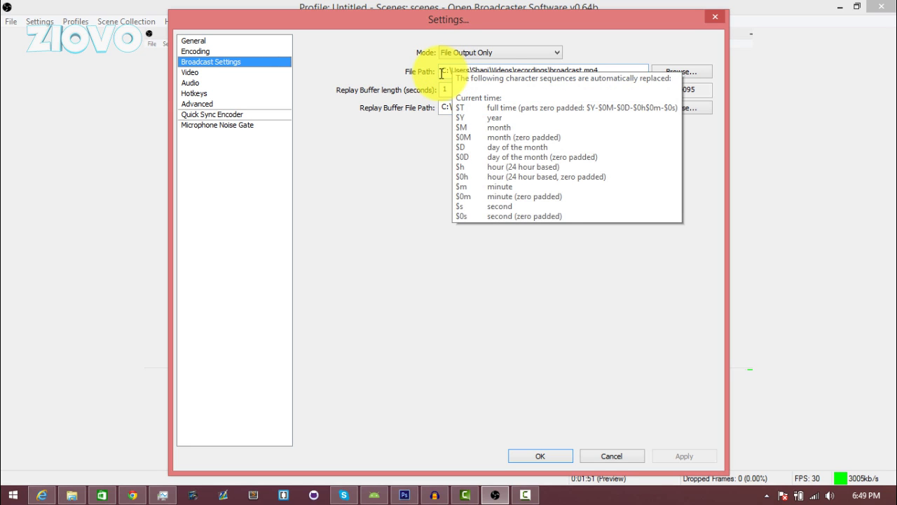
left_click_drag(442, 72, 638, 75)
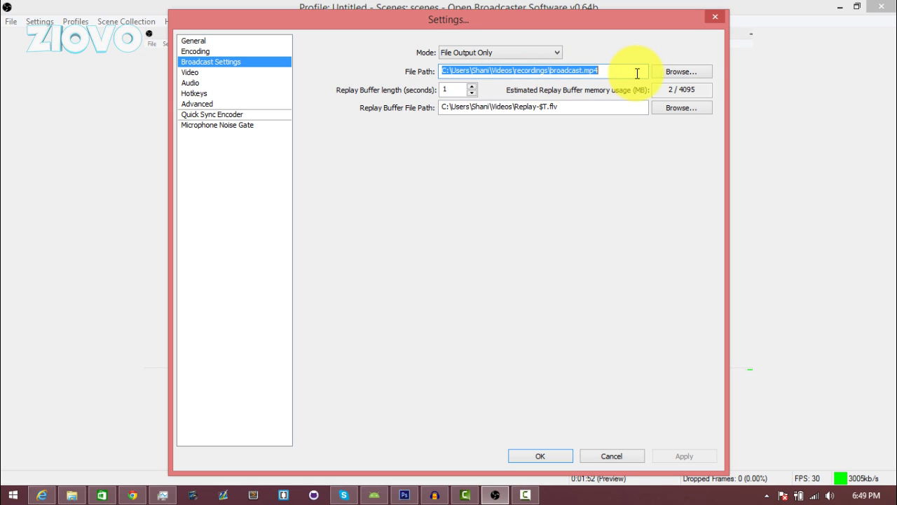
- Keep File Output Only mode and confirm the broadcast.mp4 location in Videos\recordings, leaving it unchanged
left_click(515, 55)
left_click(513, 70)
mouse_move(513, 75)
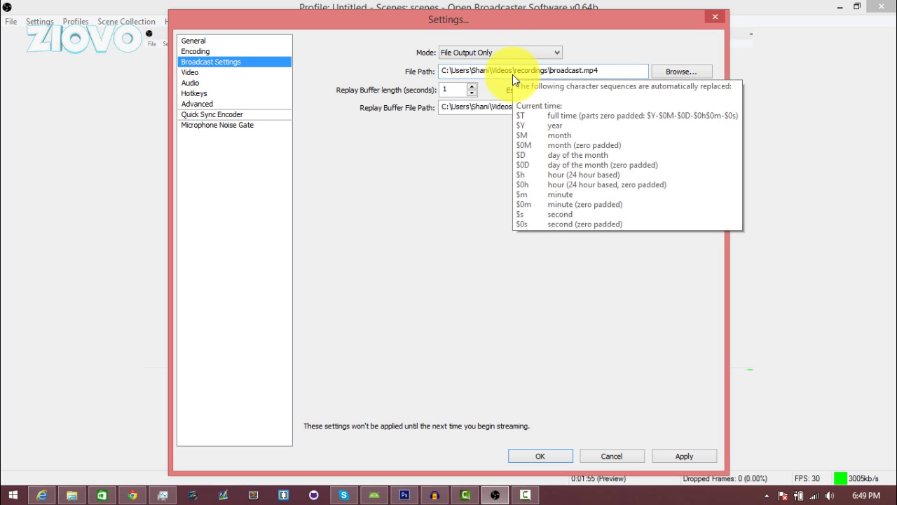
left_click(673, 74)
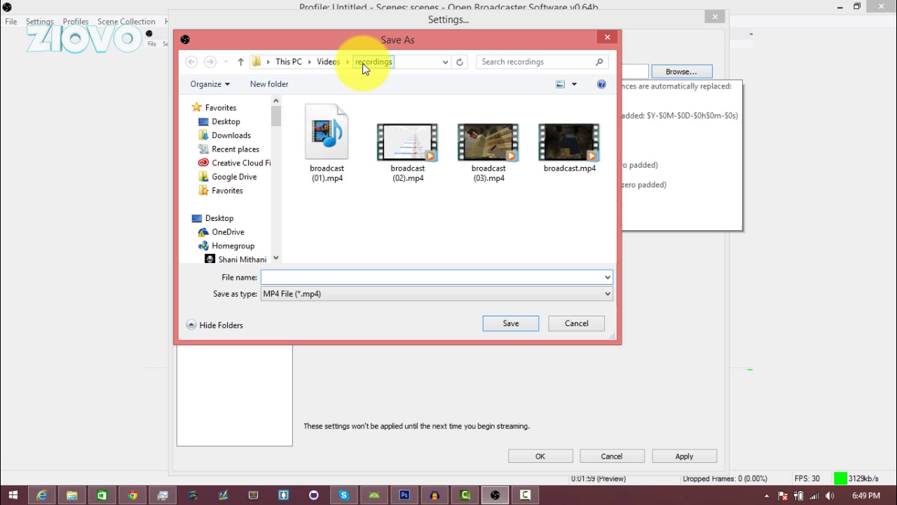
left_click(603, 39)
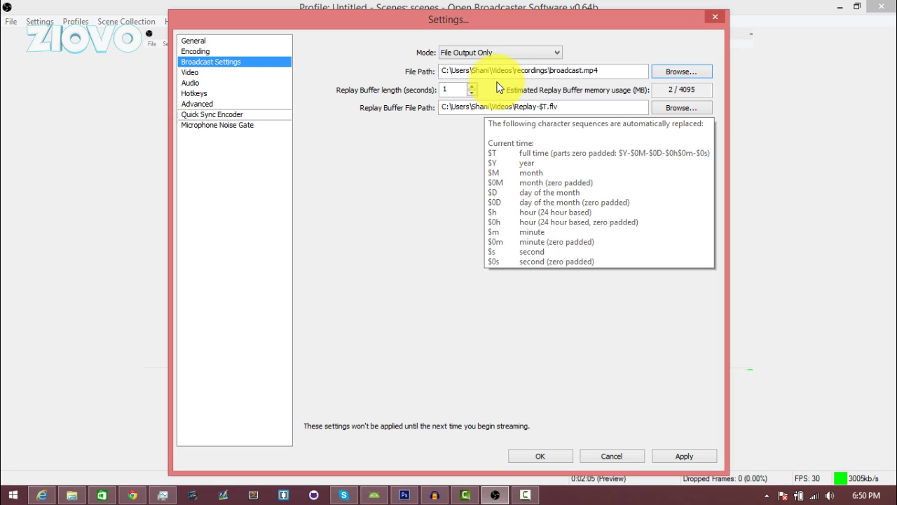
- Save pending changes and go to Video settings, leaving the video adapter unchanged
left_click(196, 72)
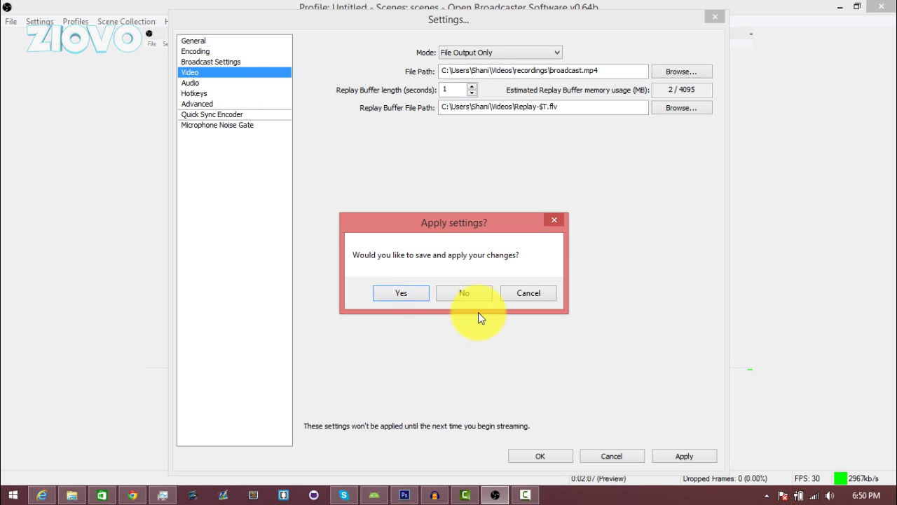
left_click(397, 294)
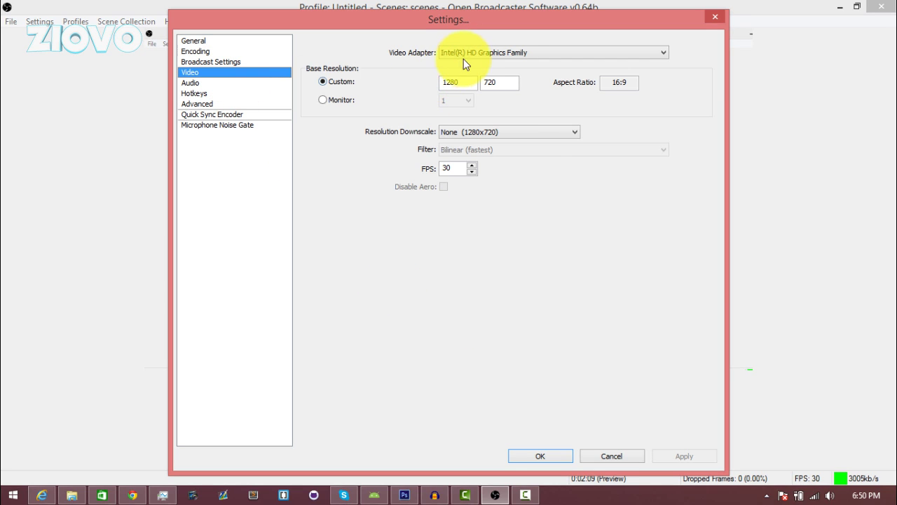
left_click(466, 57)
left_click(476, 58)
- Enter a custom base resolution of 1920 x 1080
left_click_drag(469, 84, 384, 87)
type("19")
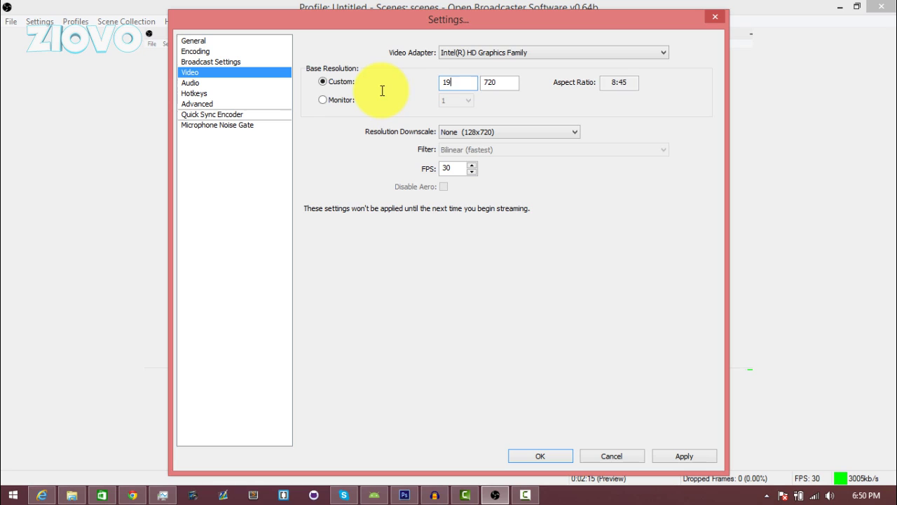
type("20")
left_click_drag(512, 84, 388, 92)
type("1")
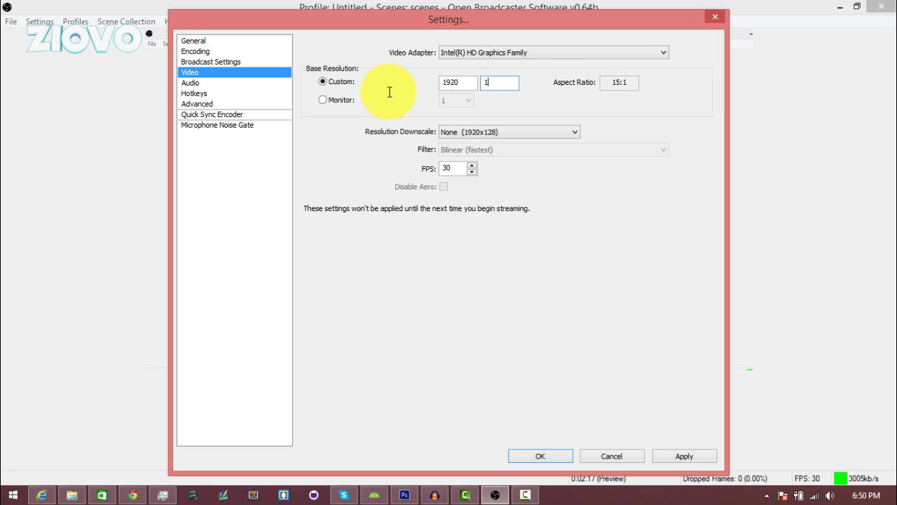
type("080")
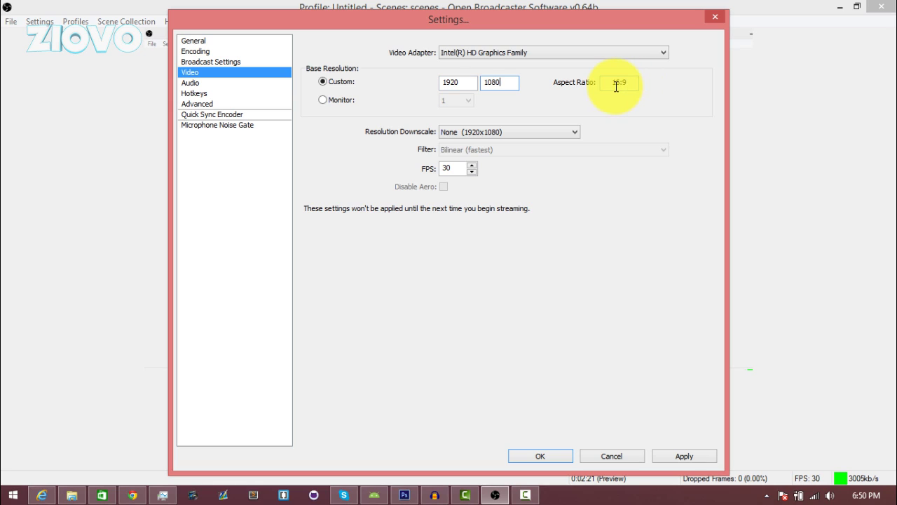
- Keep Resolution Downscale at None, set FPS to 60, and apply the video settings
left_click(499, 132)
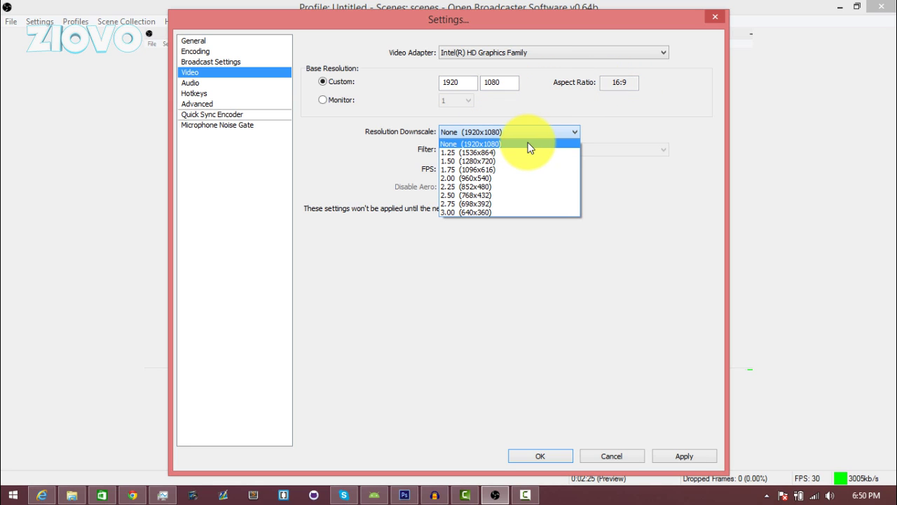
left_click(519, 143)
left_click(509, 132)
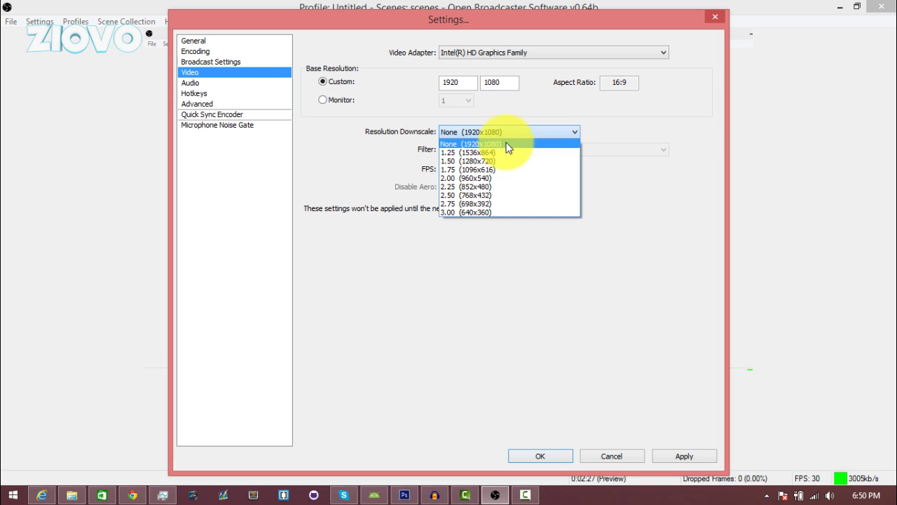
left_click(513, 142)
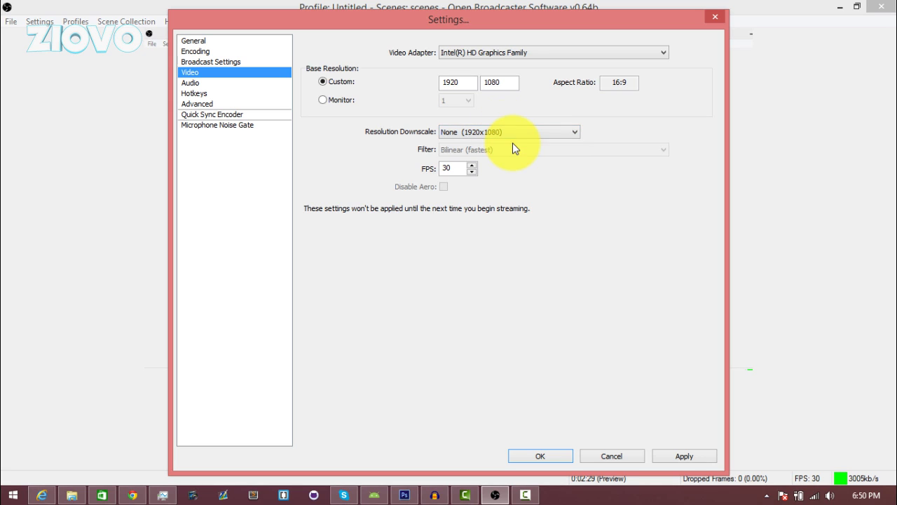
double_click(446, 168)
type("60")
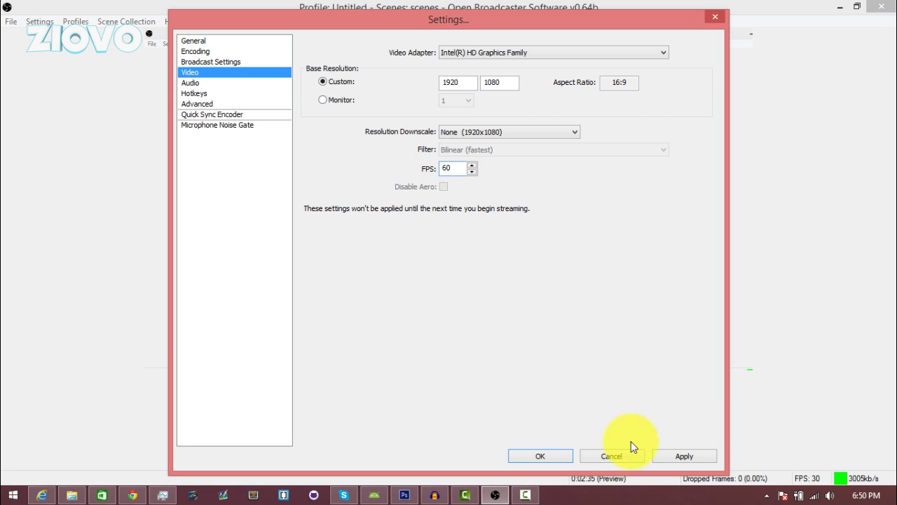
left_click(678, 456)
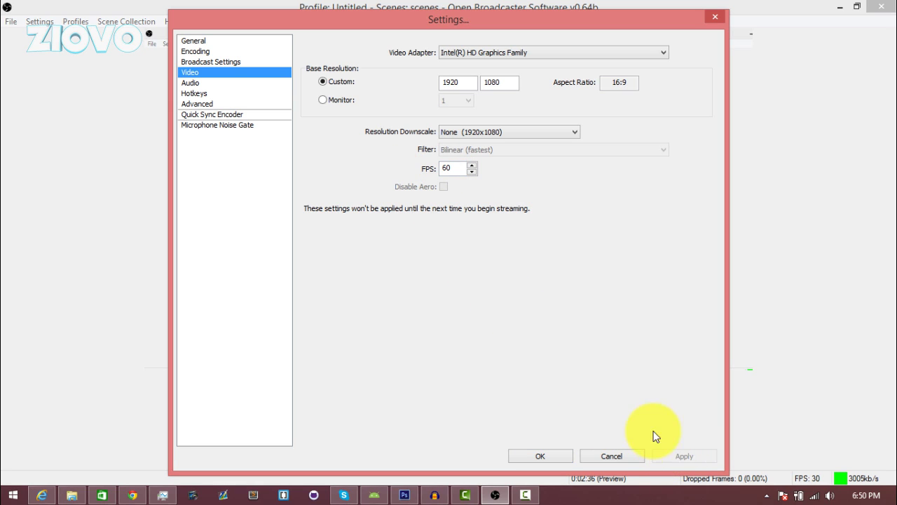
- Keep Desktop Audio on Default, choose Microphone (Blue Snowball) as the mic device, and apply
left_click(230, 86)
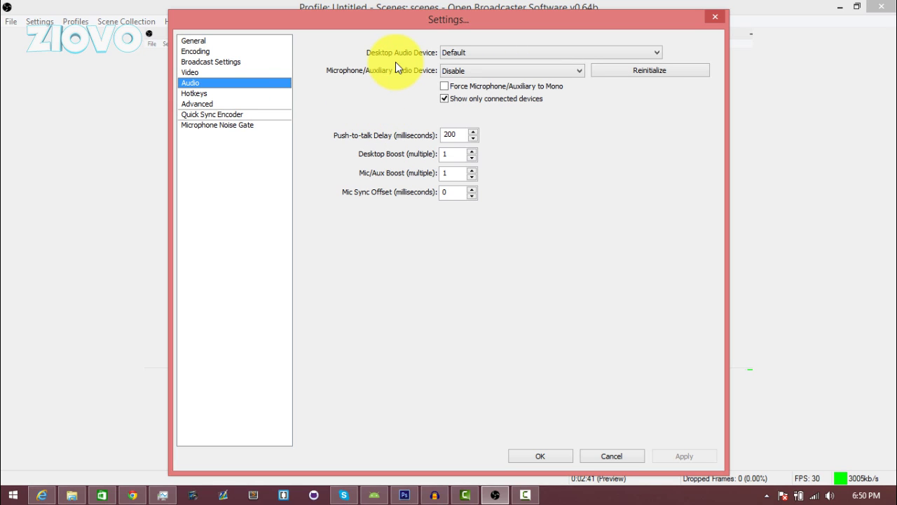
left_click(481, 54)
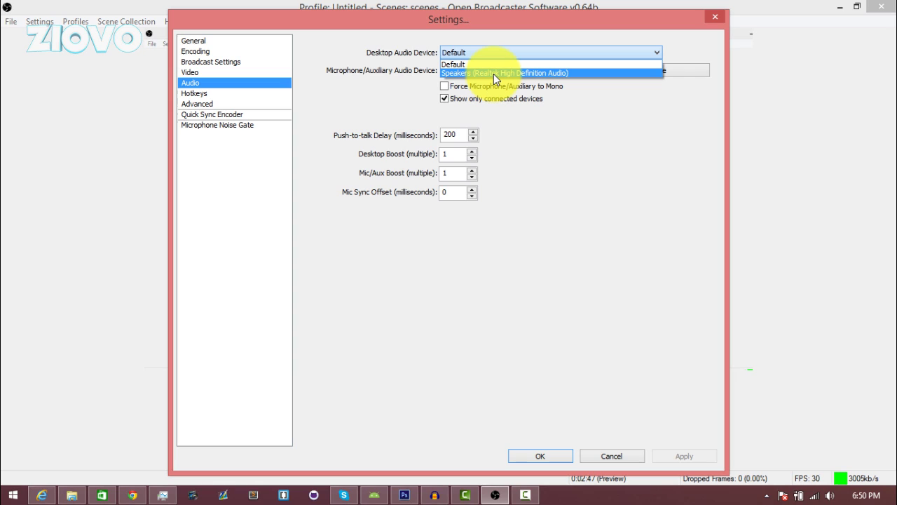
left_click(490, 64)
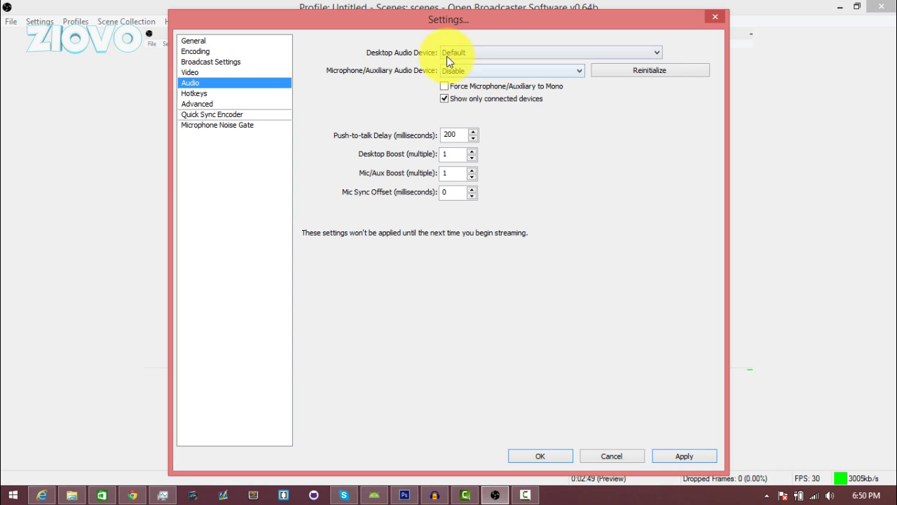
left_click(474, 73)
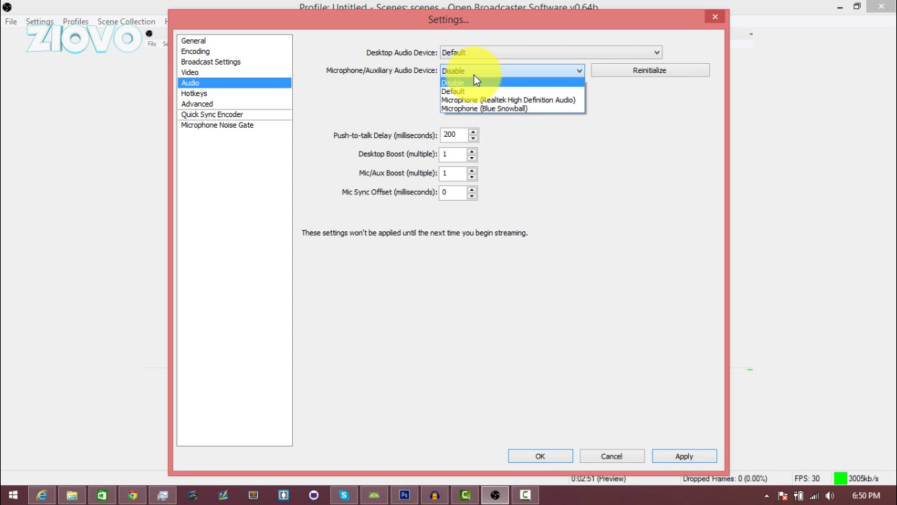
left_click(494, 108)
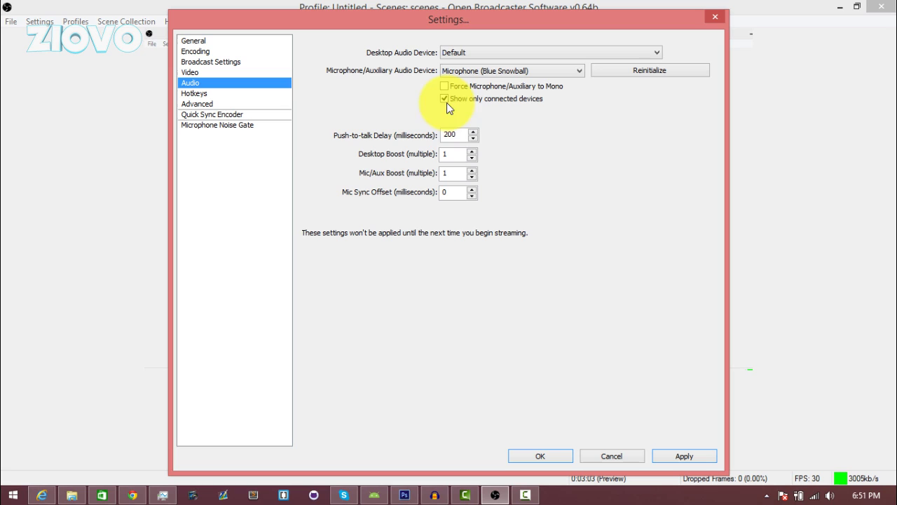
left_click(680, 457)
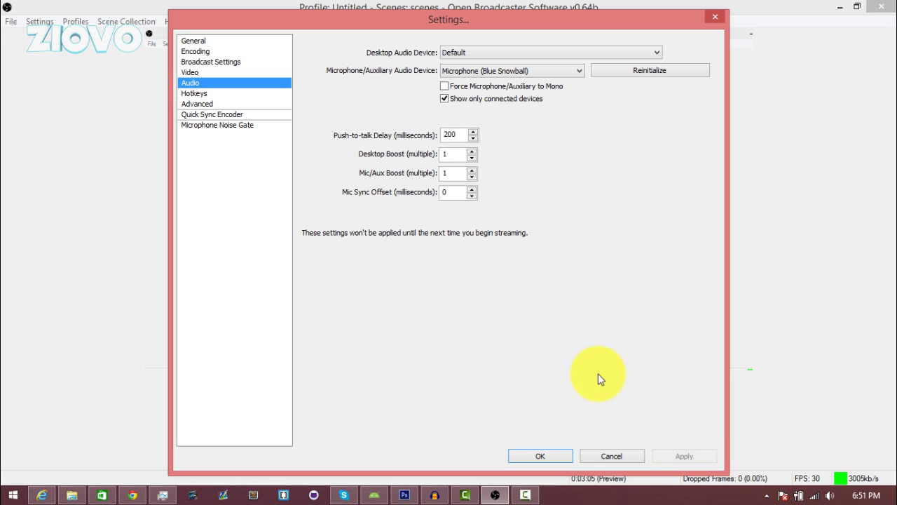
- Clear the Stop Recording hotkey so every hotkey stays None, and apply
left_click(259, 97)
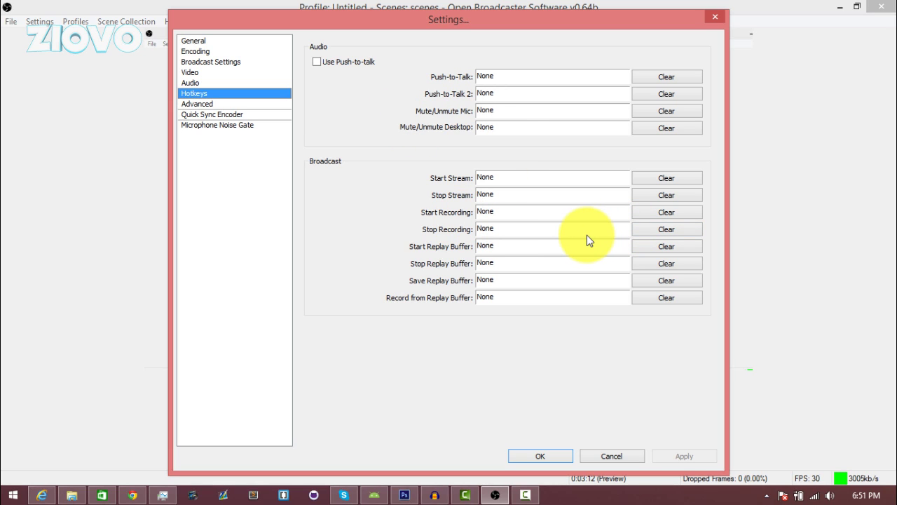
left_click(608, 235)
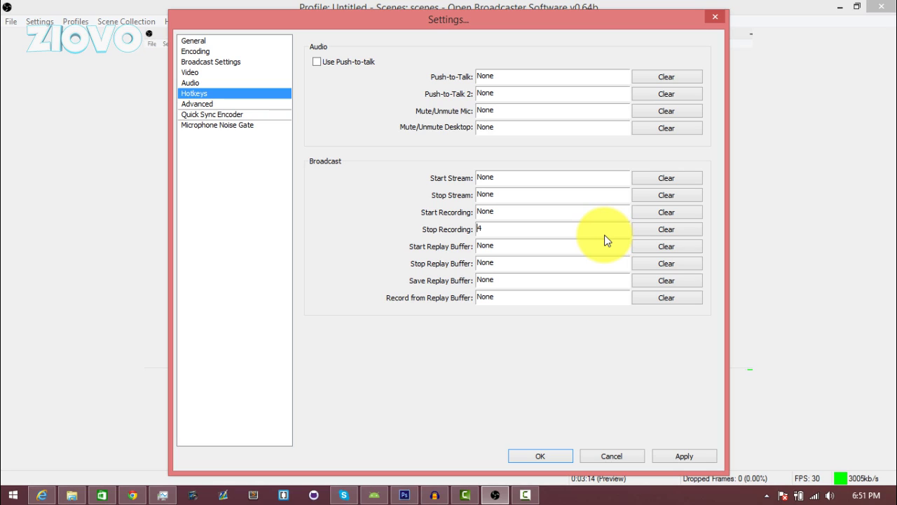
key("BackSpace")
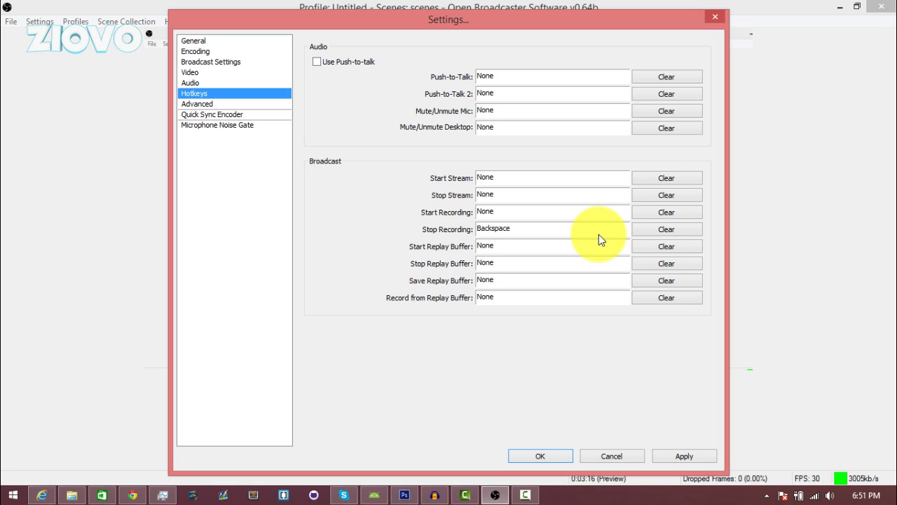
key("1")
left_click(647, 231)
left_click(670, 454)
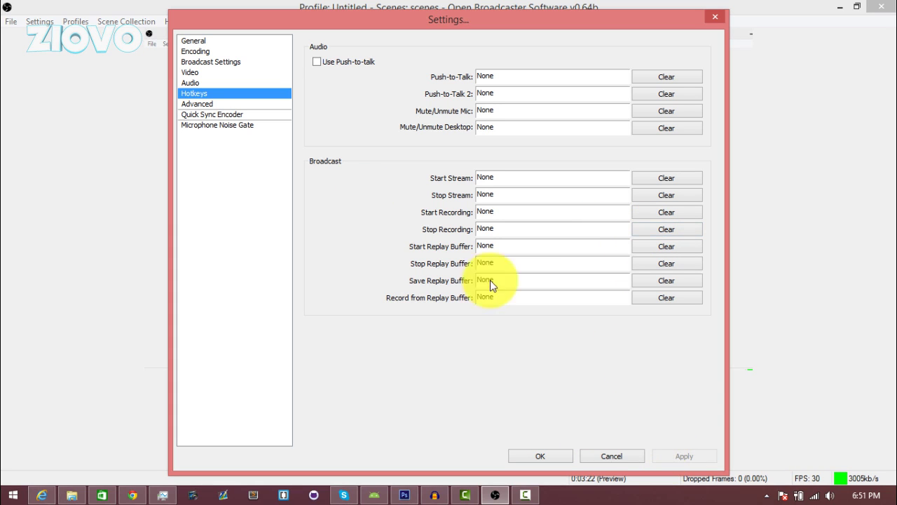
- Check the Advanced settings, keeping the x264 CPU Preset at veryfast
left_click(259, 105)
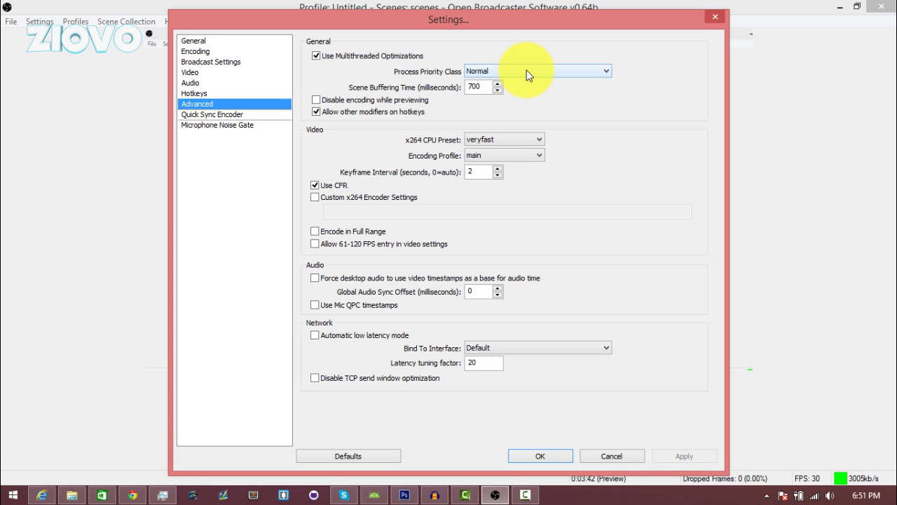
left_click(487, 141)
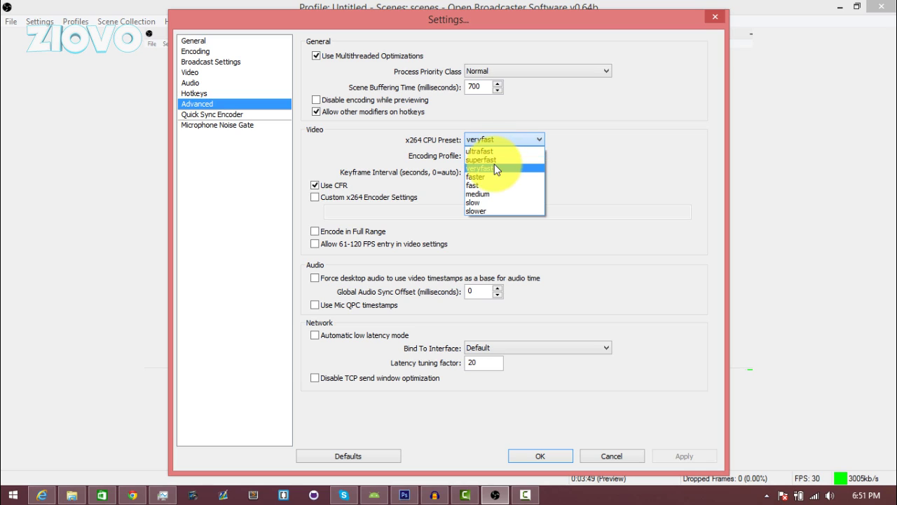
left_click(494, 167)
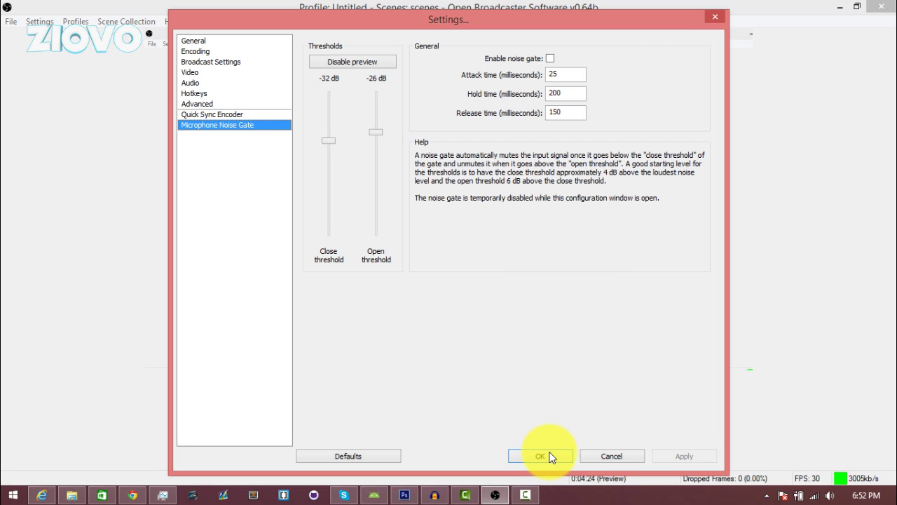
- Save everything with OK and close the Settings window
left_click(551, 456)
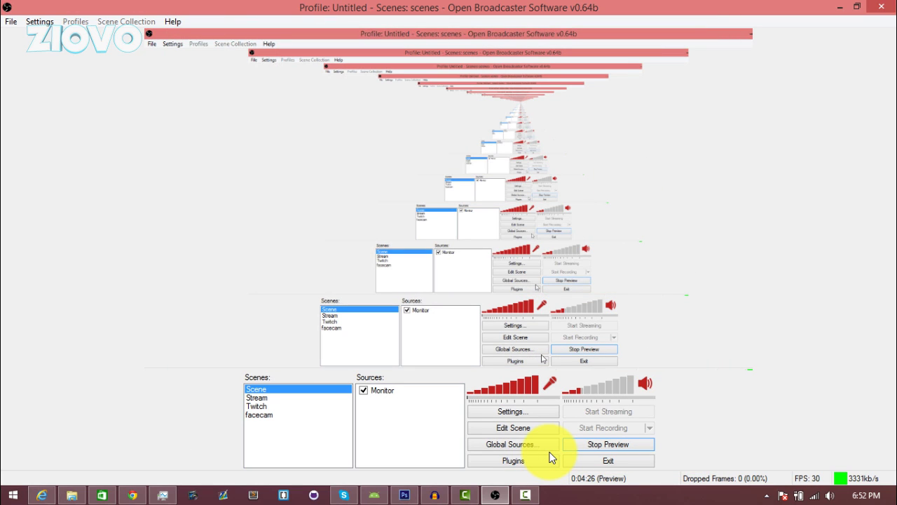